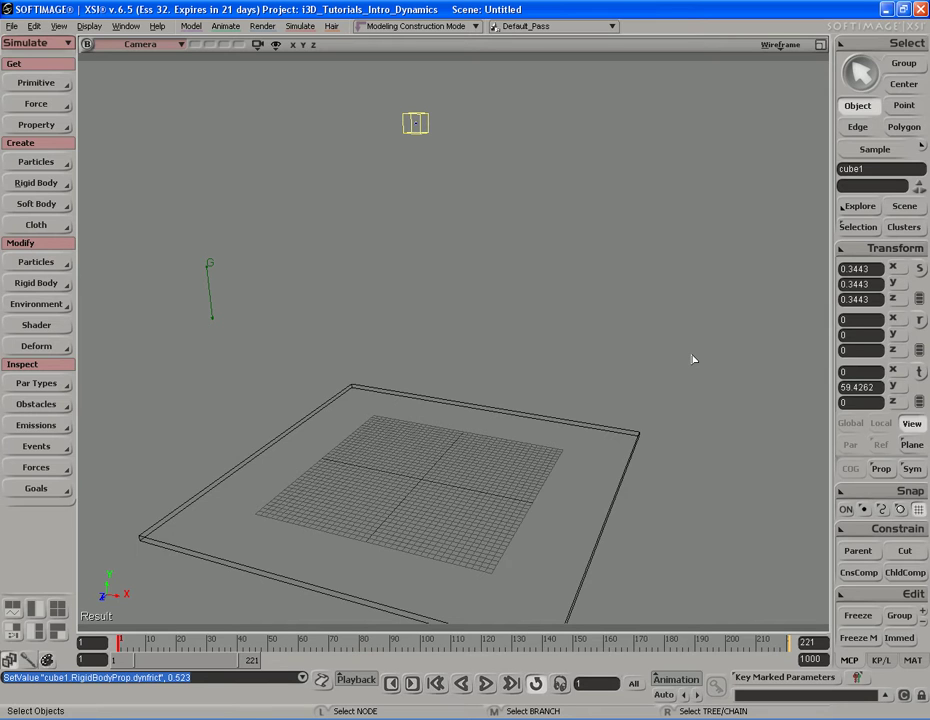
Open the properties of the physX Dynamics Operator under MyUniverse's Operators in the Explorer's Environments scope
key("8")
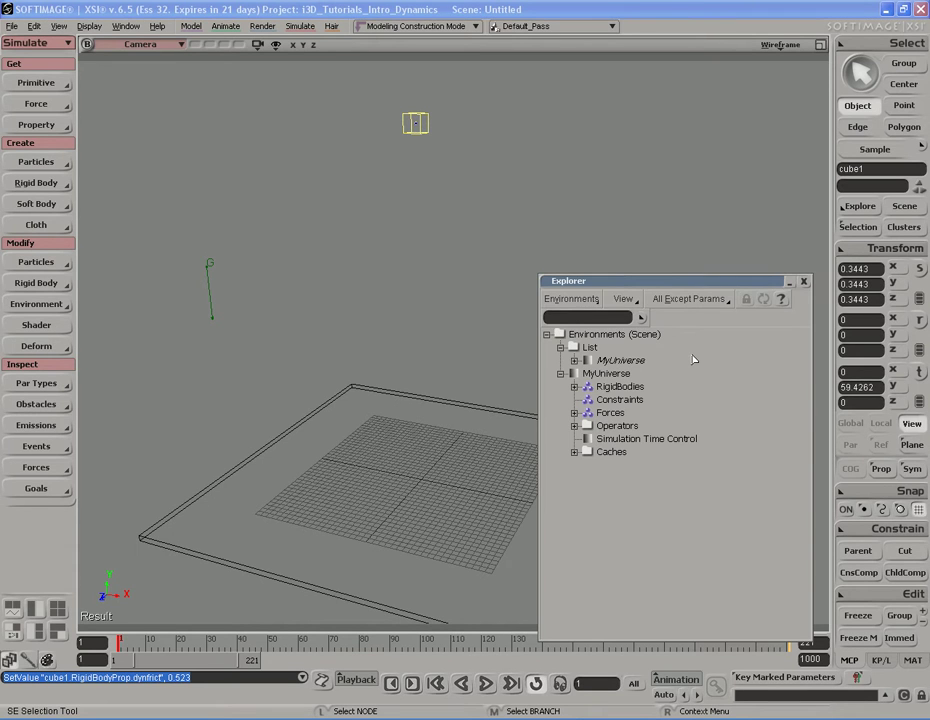
left_click(574, 301)
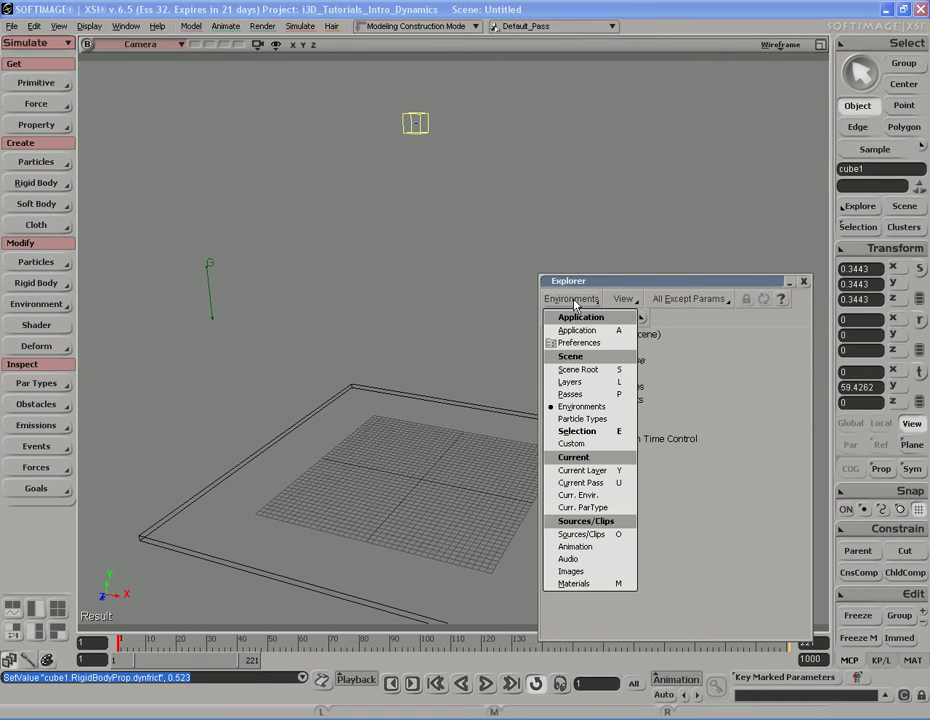
left_click(597, 409)
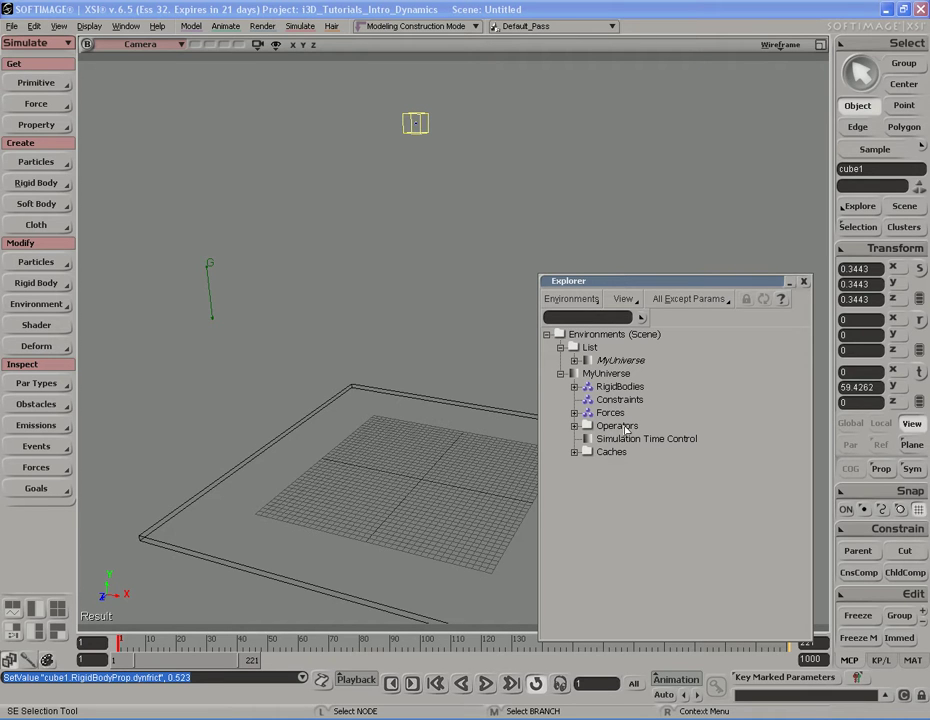
left_click(575, 426)
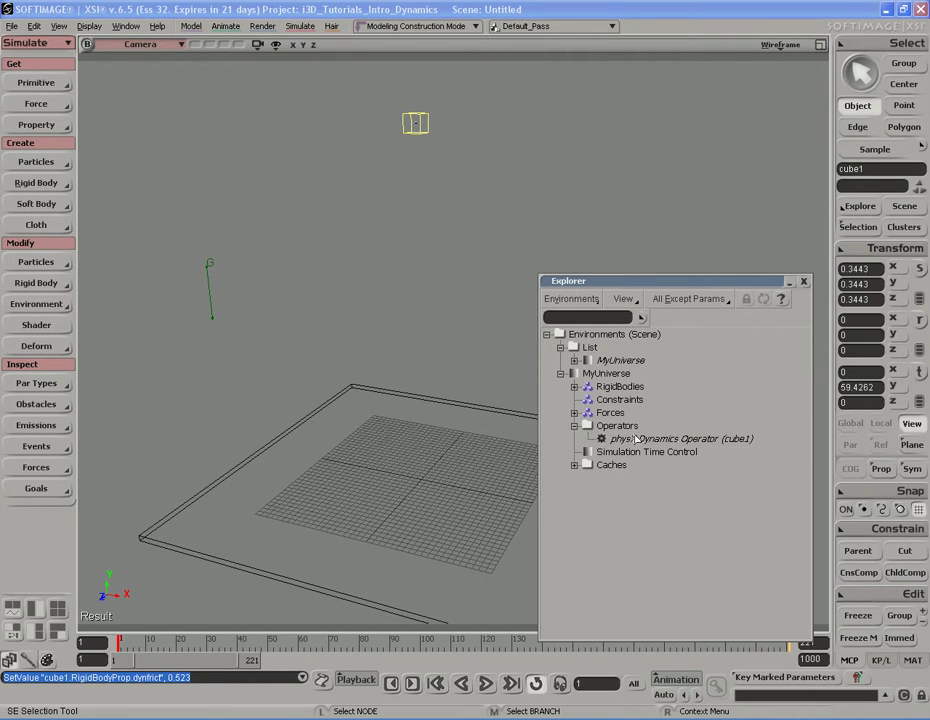
left_click(620, 440)
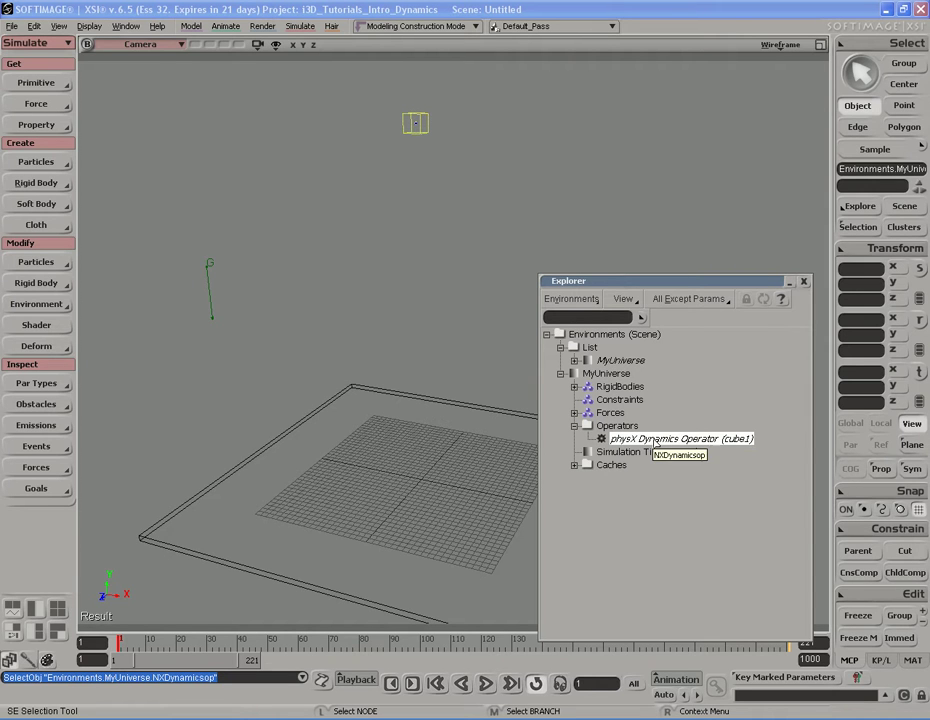
left_click(602, 439)
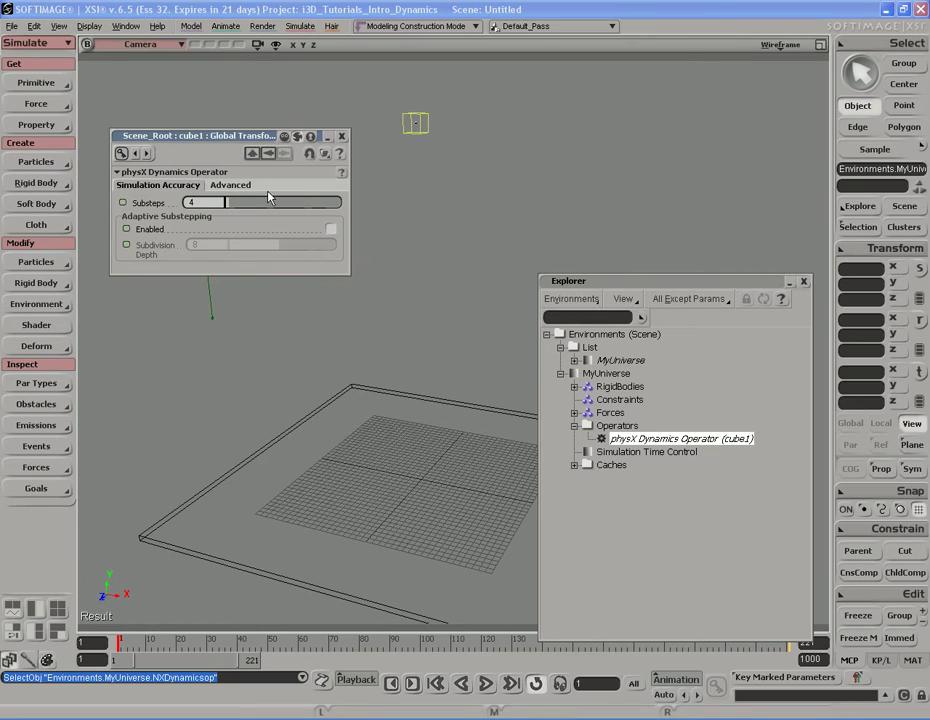
left_click_drag(237, 140, 361, 176)
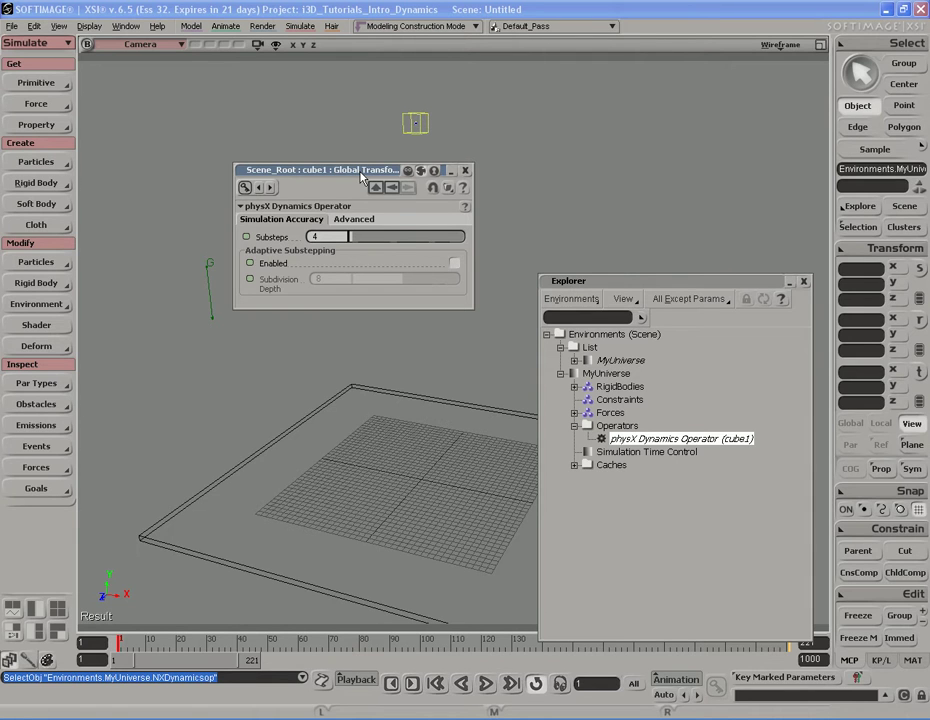
Set the physX Dynamics Operator's Substeps to 66, and play the simulation before returning to the first frame
left_click(354, 219)
left_click(300, 222)
left_click_drag(356, 238, 427, 244)
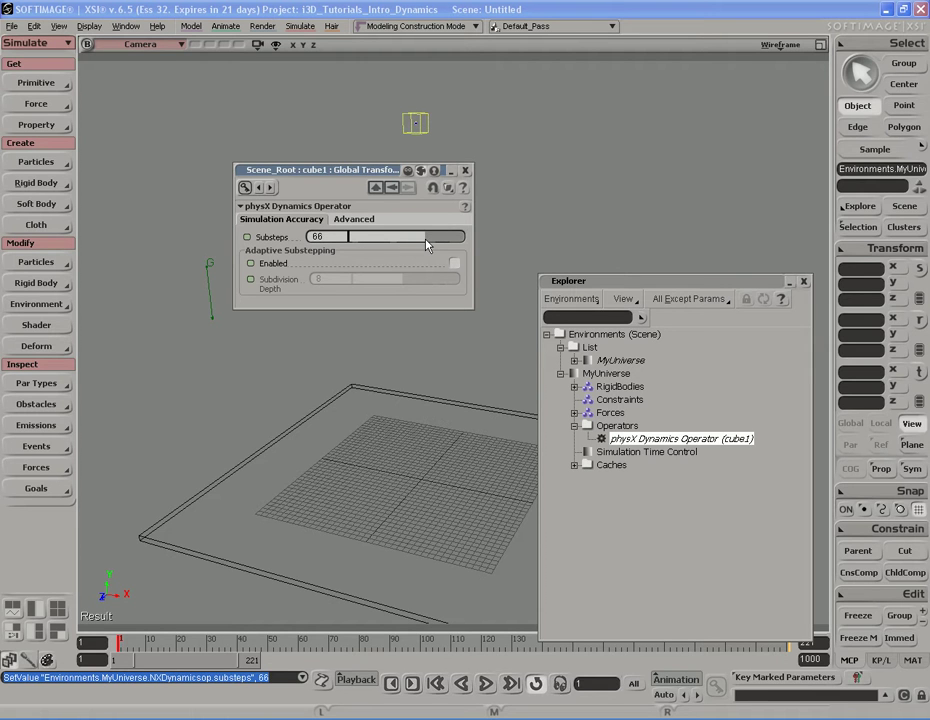
key("F10")
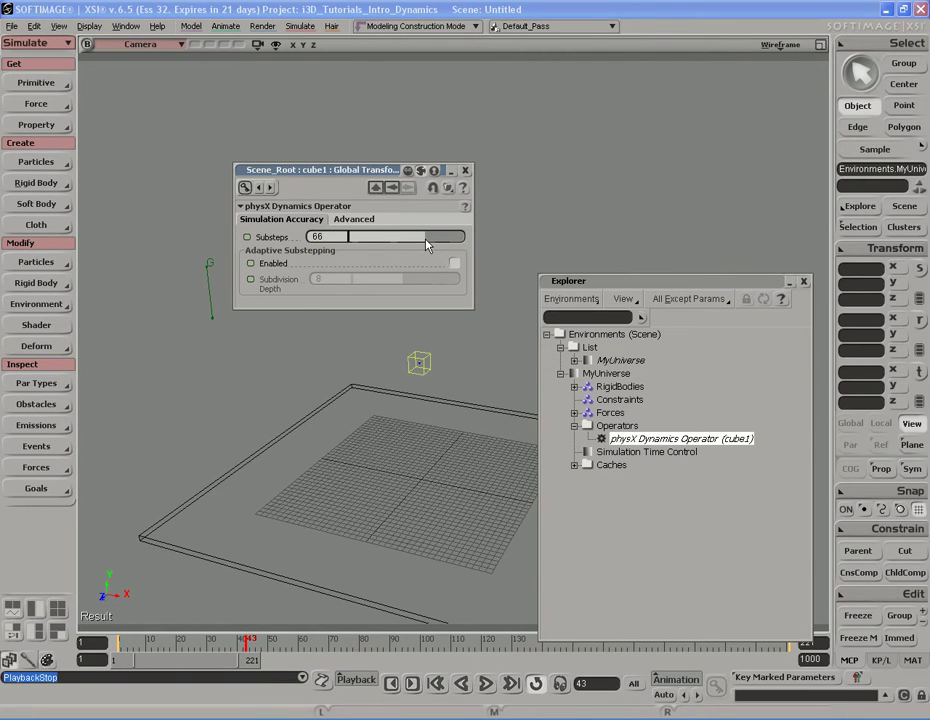
key("shift+comma")
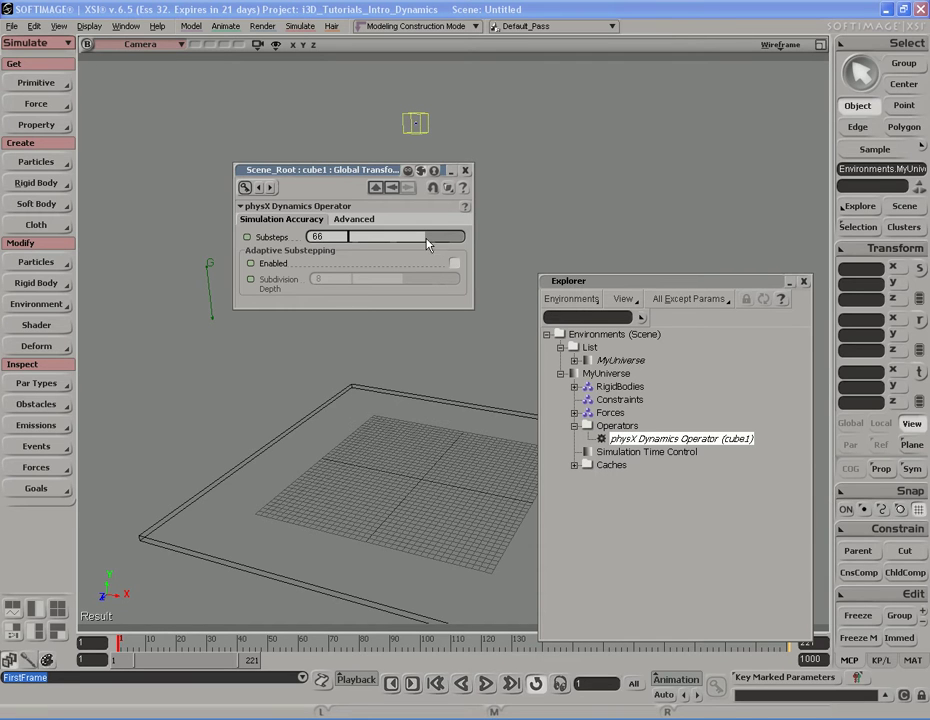
Set the Substeps back to 4 in the Simulation Accuracy settings
left_click_drag(280, 170, 175, 79)
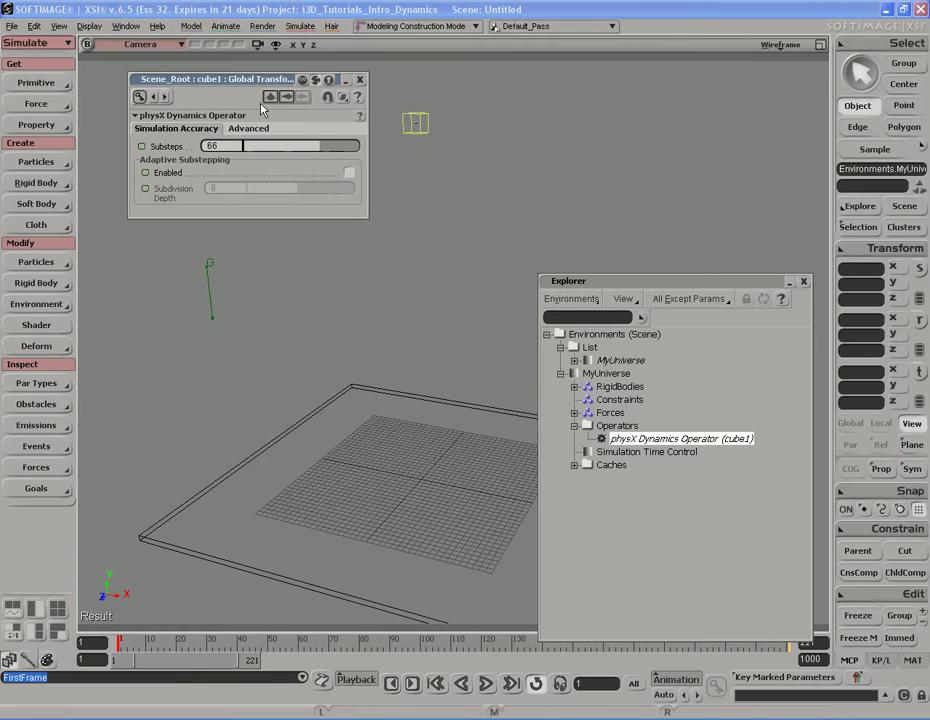
left_click_drag(257, 80, 390, 191)
left_click(370, 256)
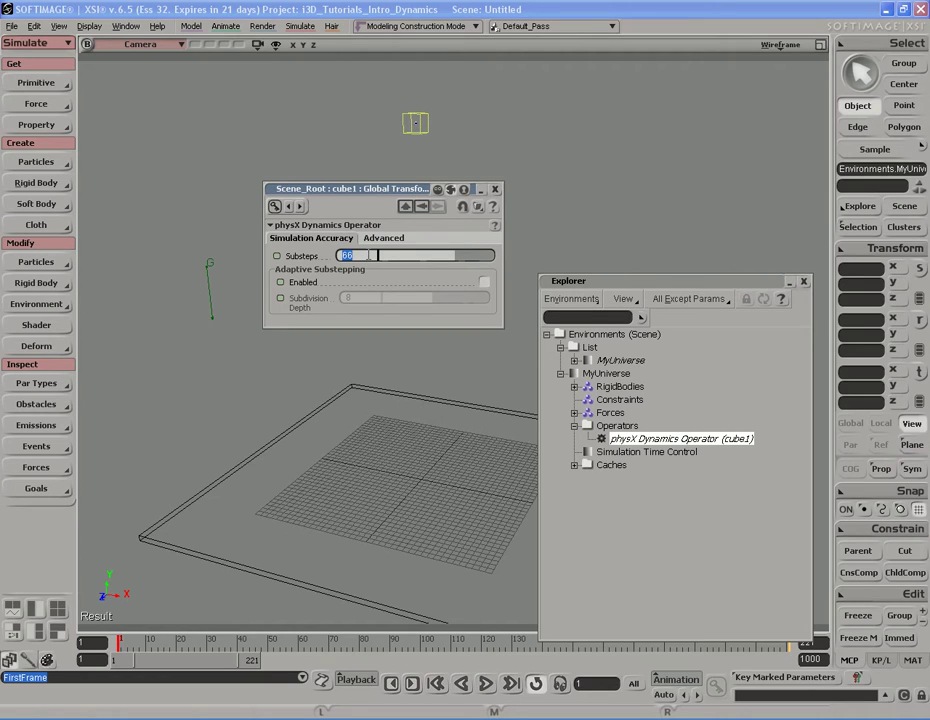
type("4")
key("Return")
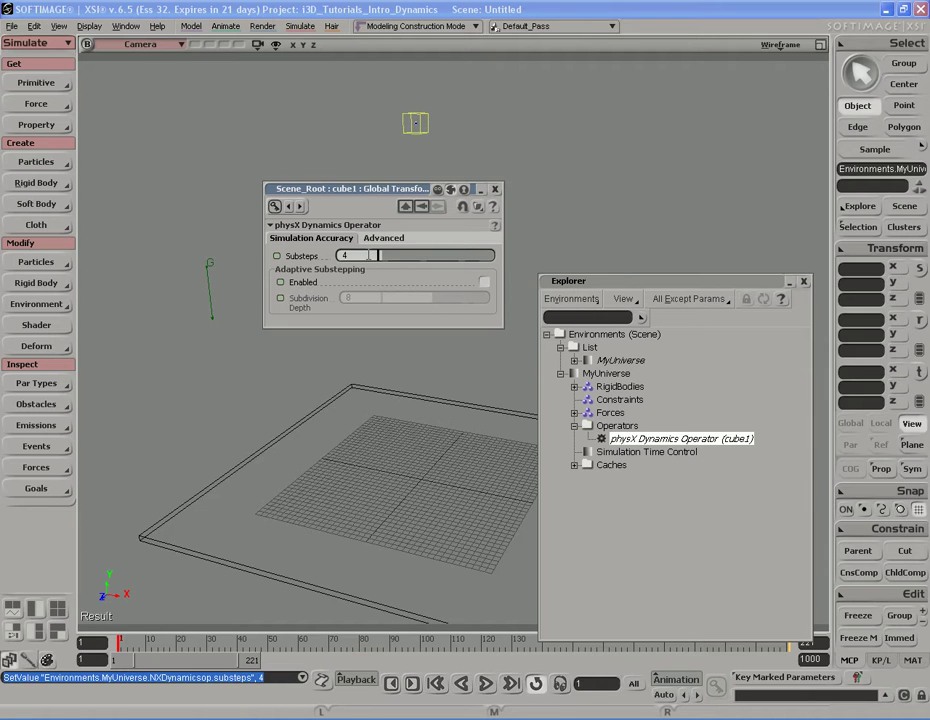
left_click(304, 259)
left_click(304, 259)
Try a Substeps value of 6 and return it to 4
left_click(372, 256)
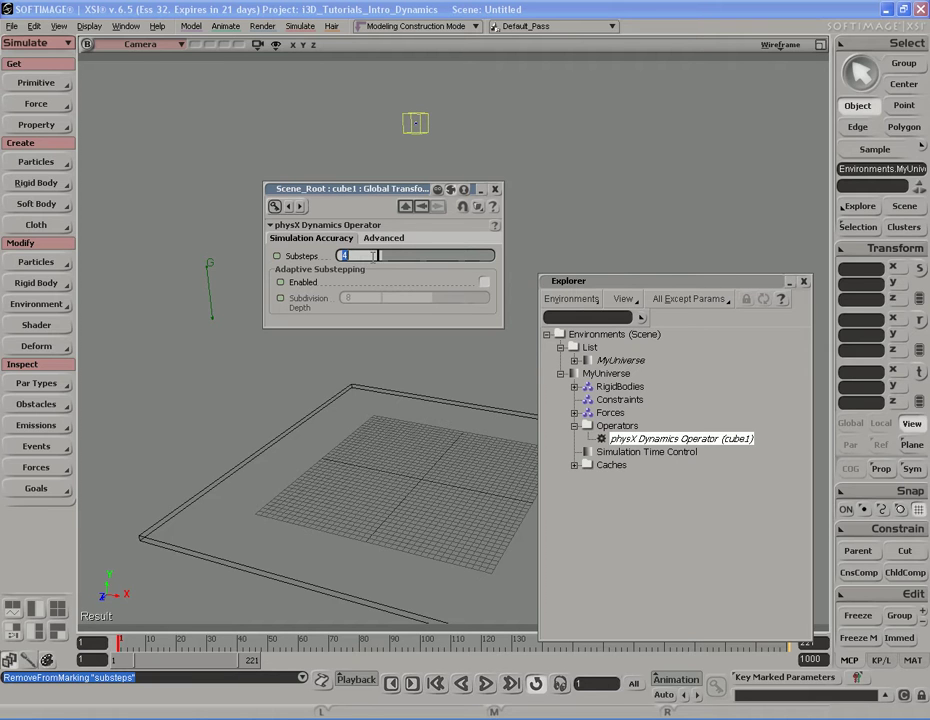
type("6")
key("Return")
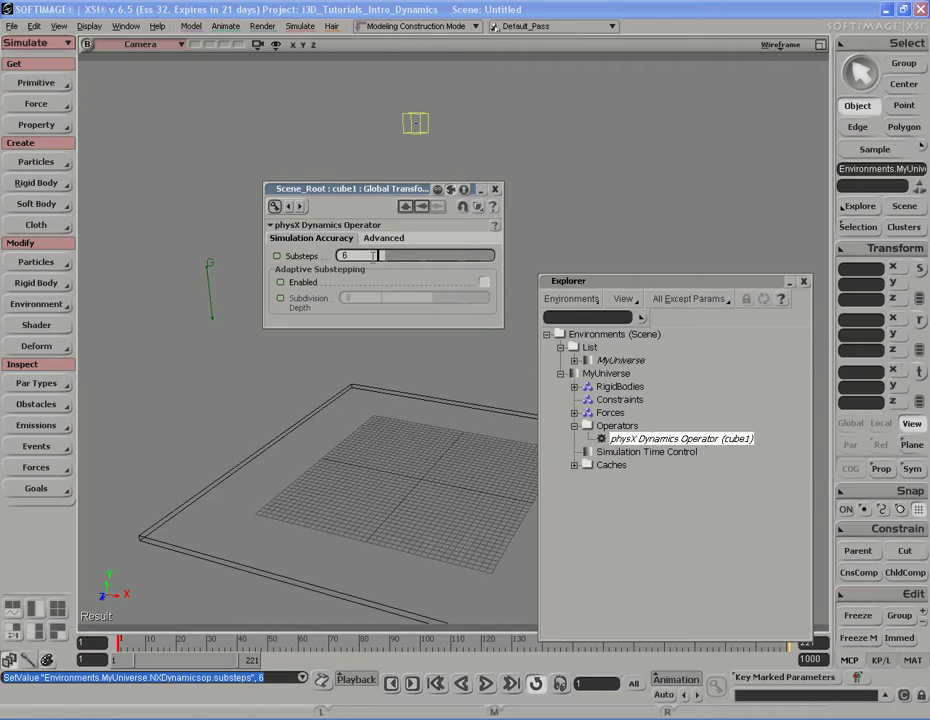
double_click(373, 257)
type("4")
key("Return")
Try raising Substeps to 44 and restore the value of 4
left_click(430, 257)
left_click(369, 256)
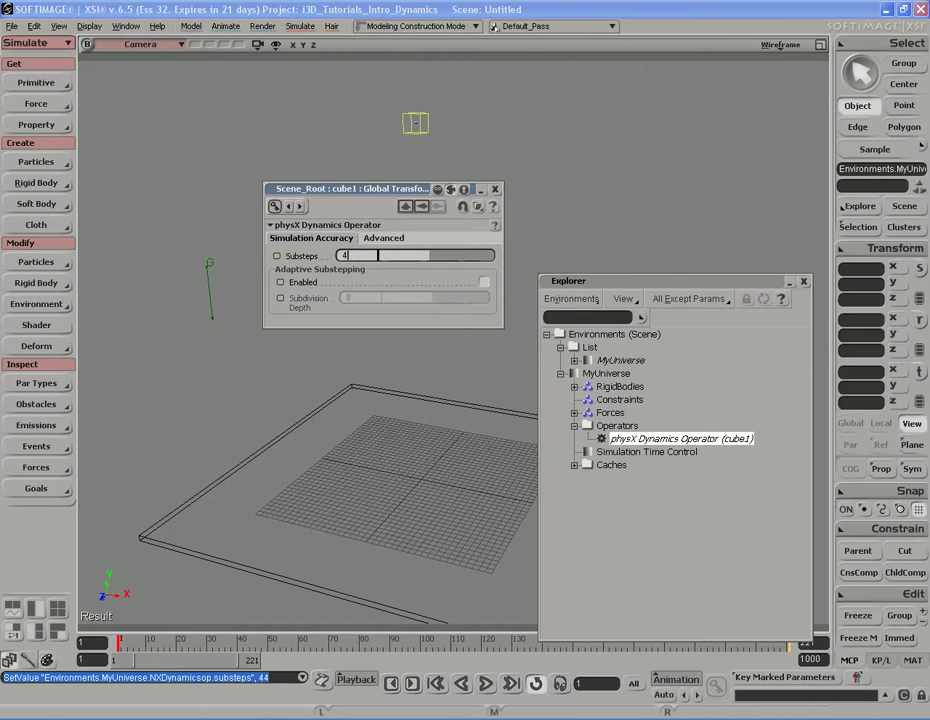
type("4")
key("Return")
Toggle Adaptive Substepping on and off, leaving it enabled with a Subdivision Depth of 8
left_click(484, 282)
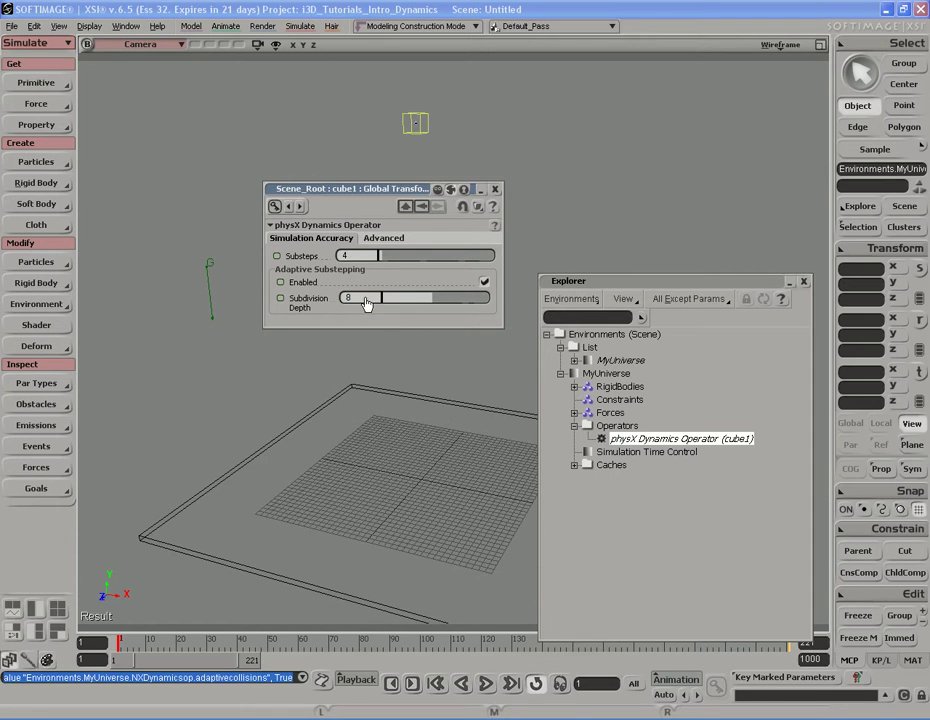
mouse_move(430, 301)
left_mouse_down()
mouse_move(415, 301)
mouse_move(431, 305)
left_mouse_up()
mouse_move(445, 305)
left_mouse_down()
mouse_move(462, 305)
mouse_move(442, 305)
left_mouse_up()
left_click(484, 282)
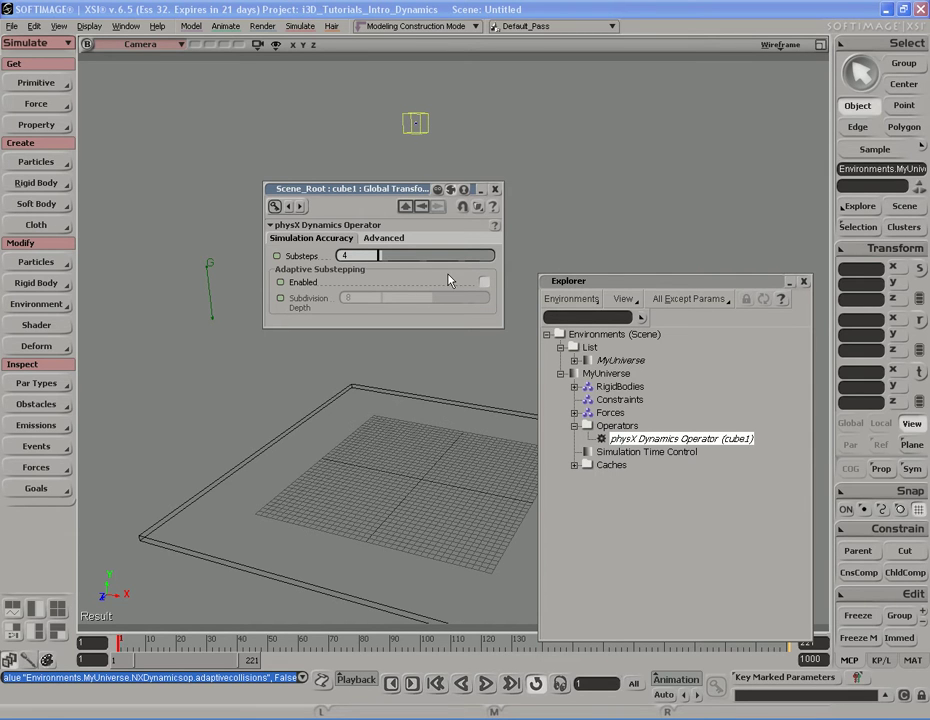
left_click(484, 283)
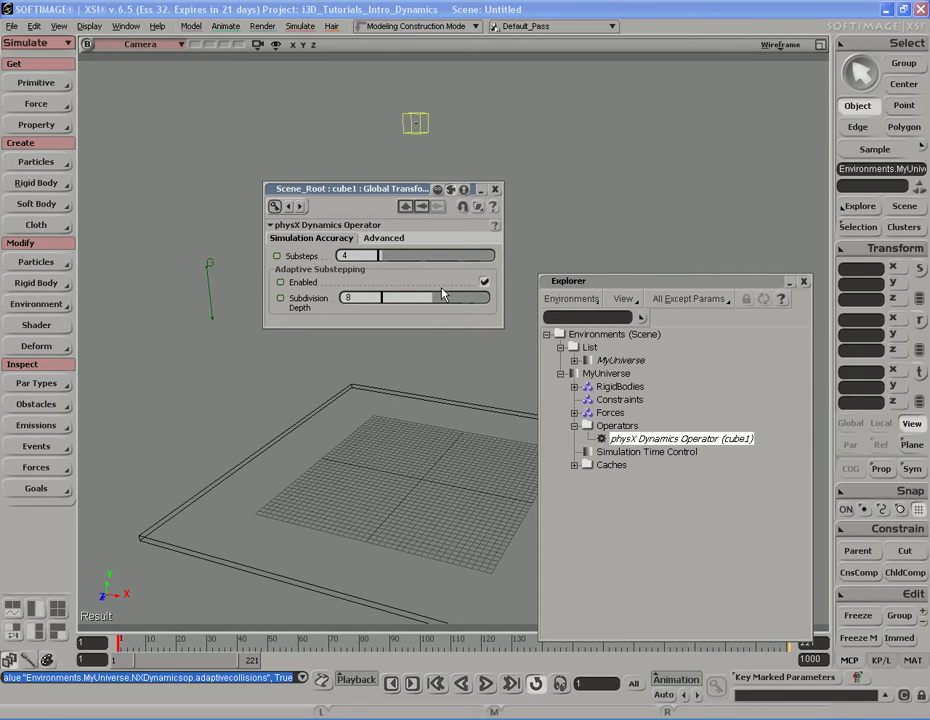
Try higher simulation accuracy with Substeps at 73 and Subdivision Depth at 14
left_click_drag(428, 303, 386, 303)
left_click_drag(409, 254, 463, 256)
left_click_drag(430, 294, 477, 296)
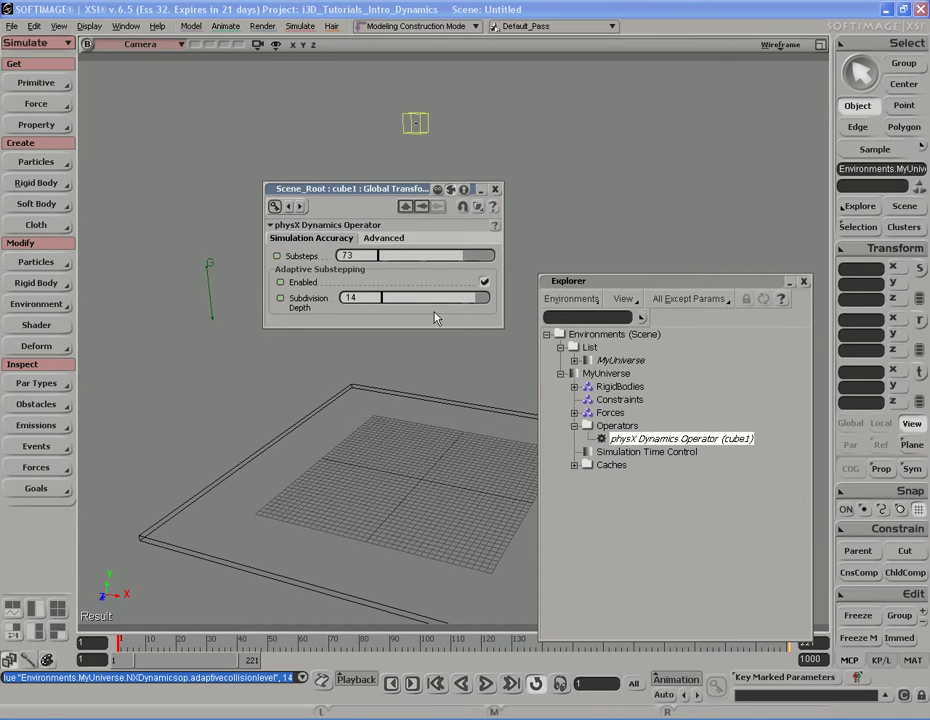
Restore Subdivision Depth to 8 and Substeps to 4, and close the physX Dynamics Operator properties
left_click(430, 302)
left_click(432, 256)
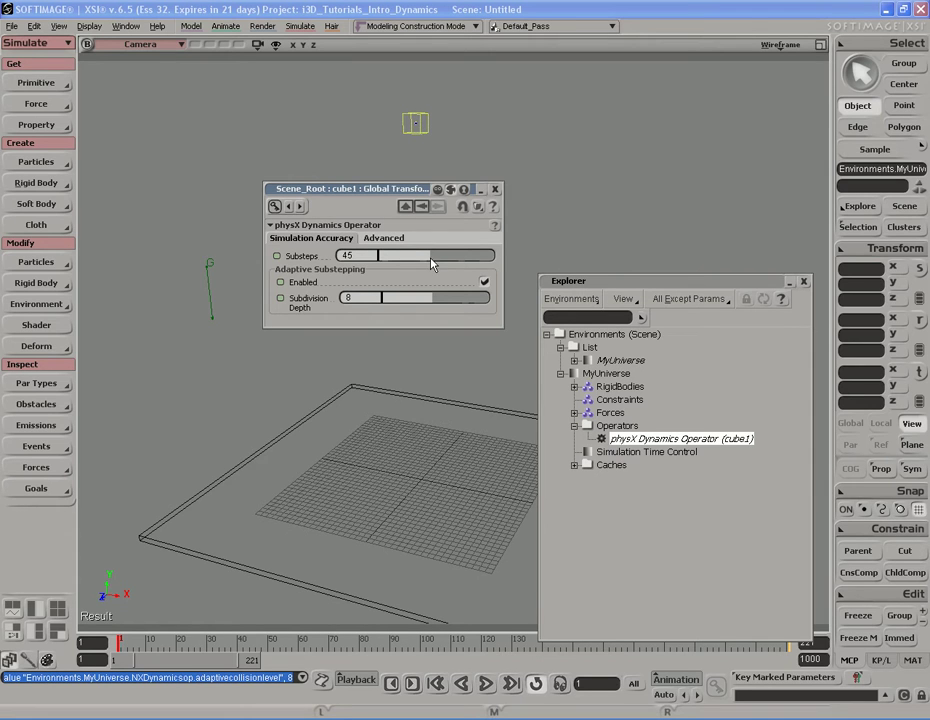
left_click(384, 260)
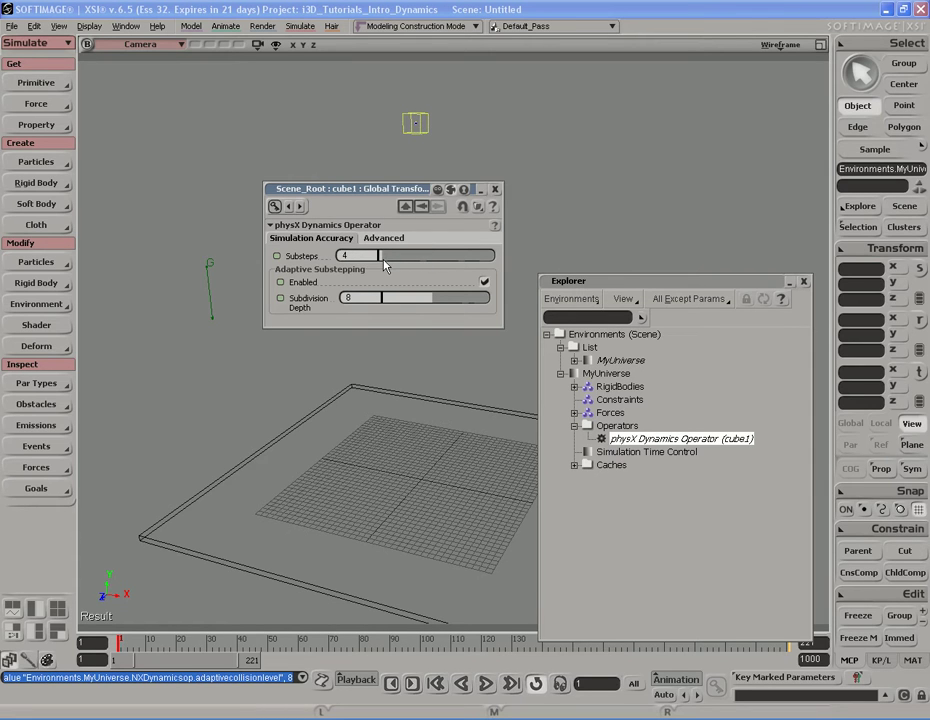
left_click(383, 262)
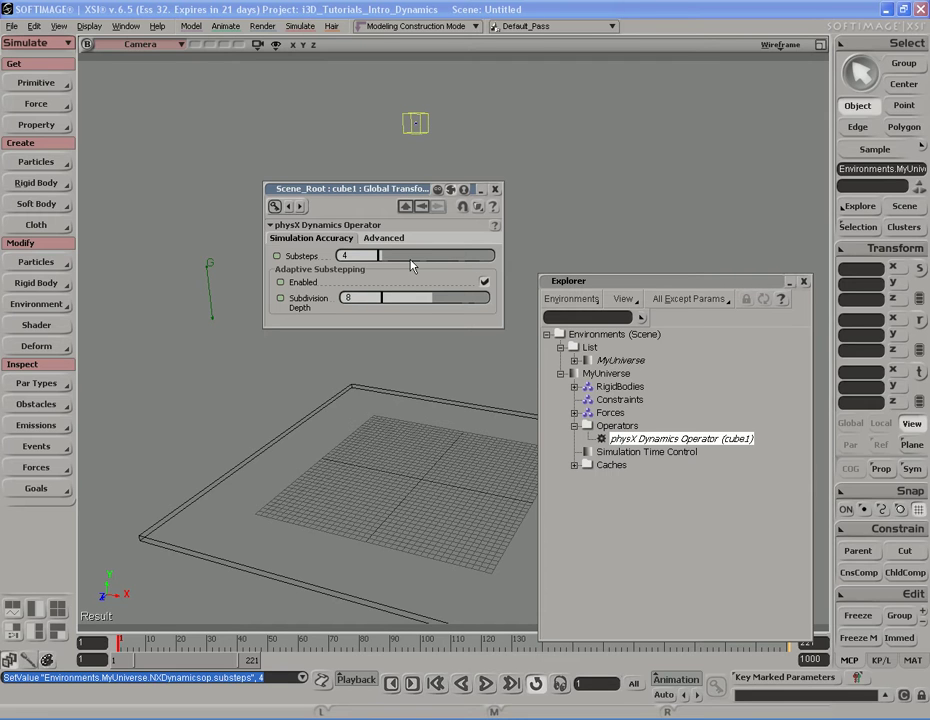
middle_click(478, 367)
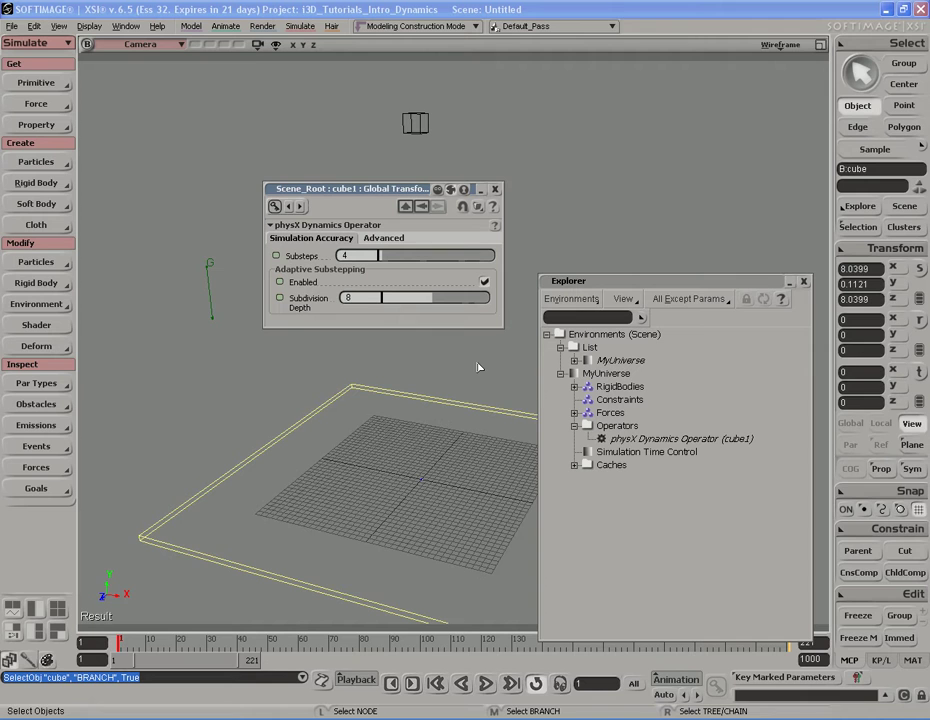
left_click(495, 191)
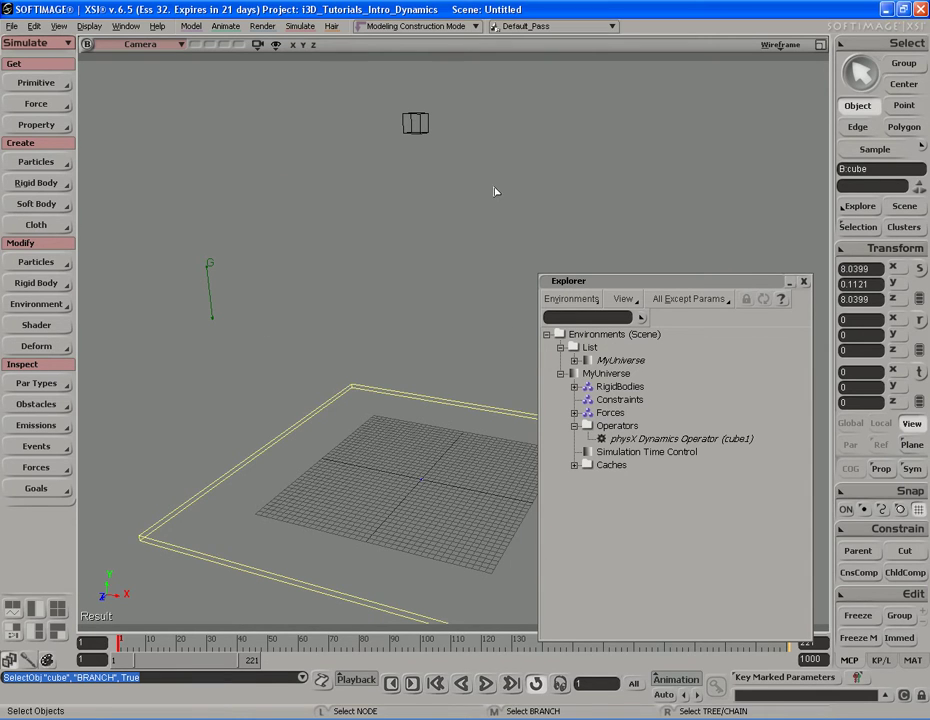